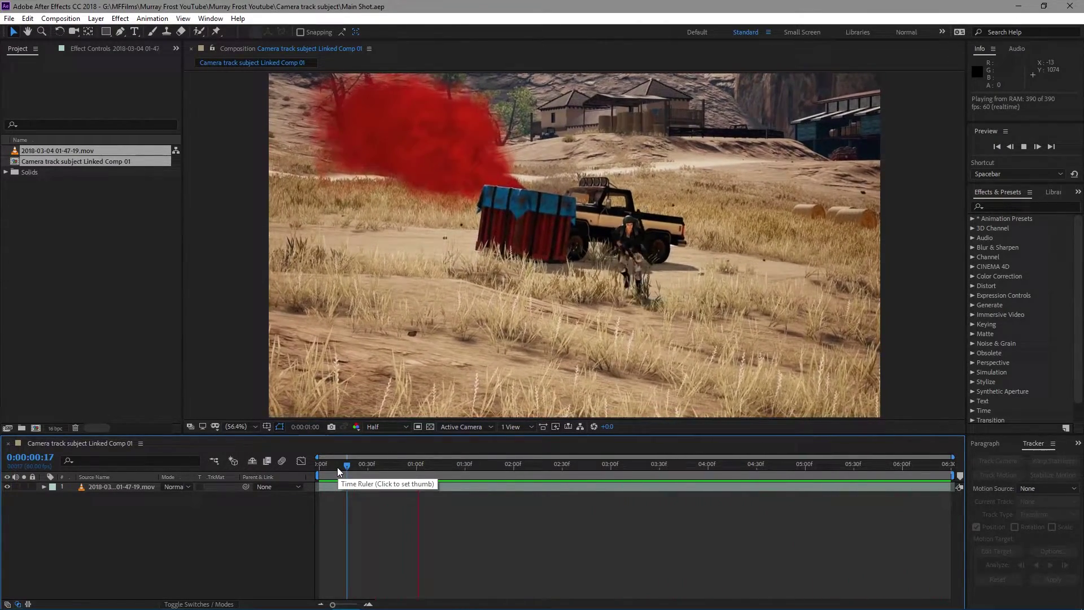
# - Show the Tracker panel and start a single-point motion track on the gameplay clip
pyautogui.moveTo(337, 467); pyautogui.dragTo(379, 466)
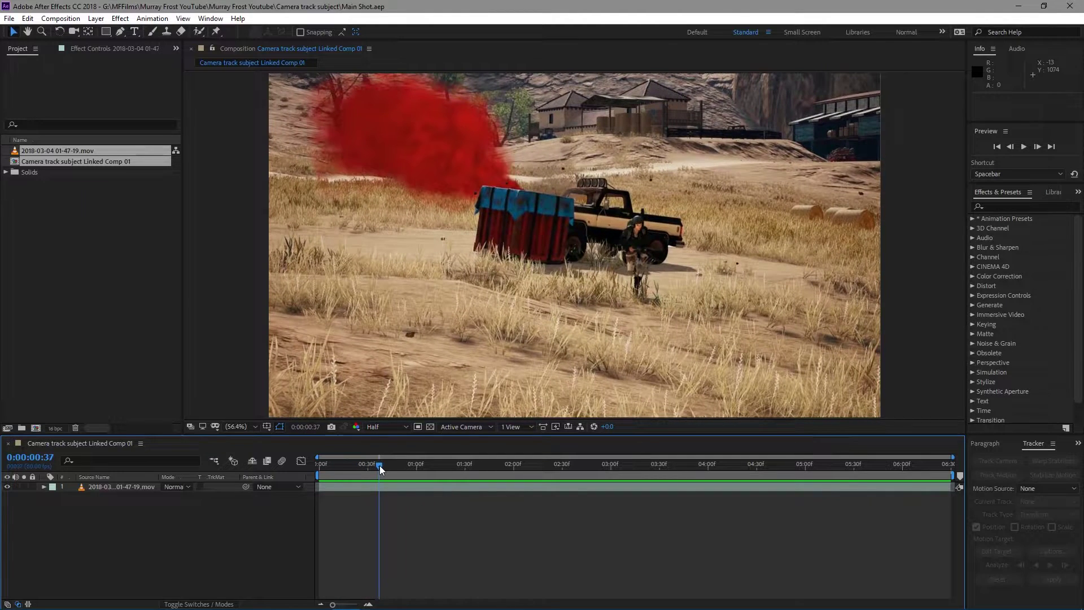
pyautogui.click(146, 485)
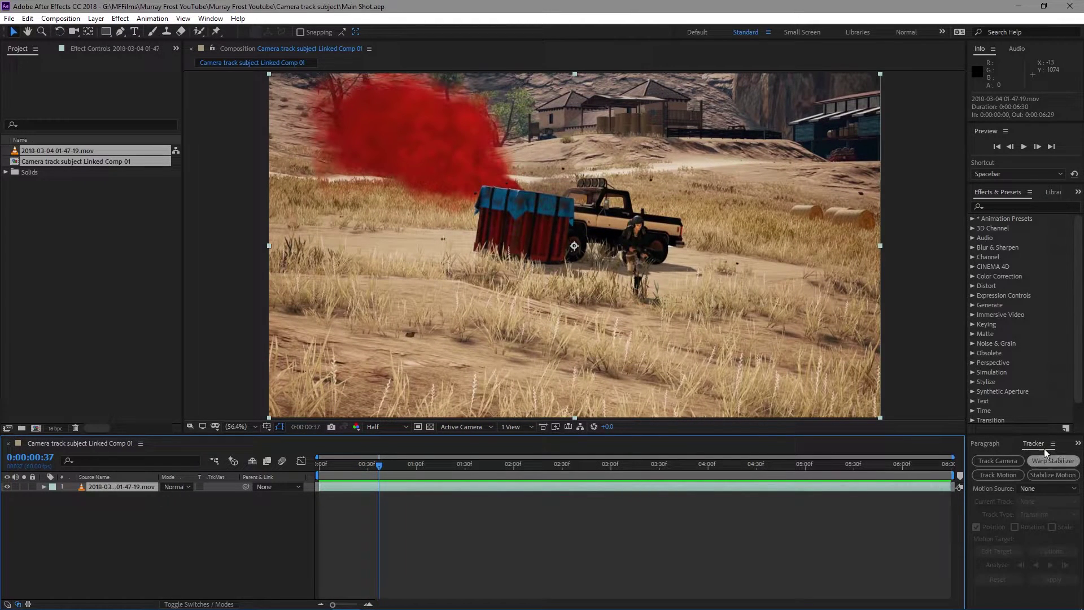
pyautogui.click(210, 19)
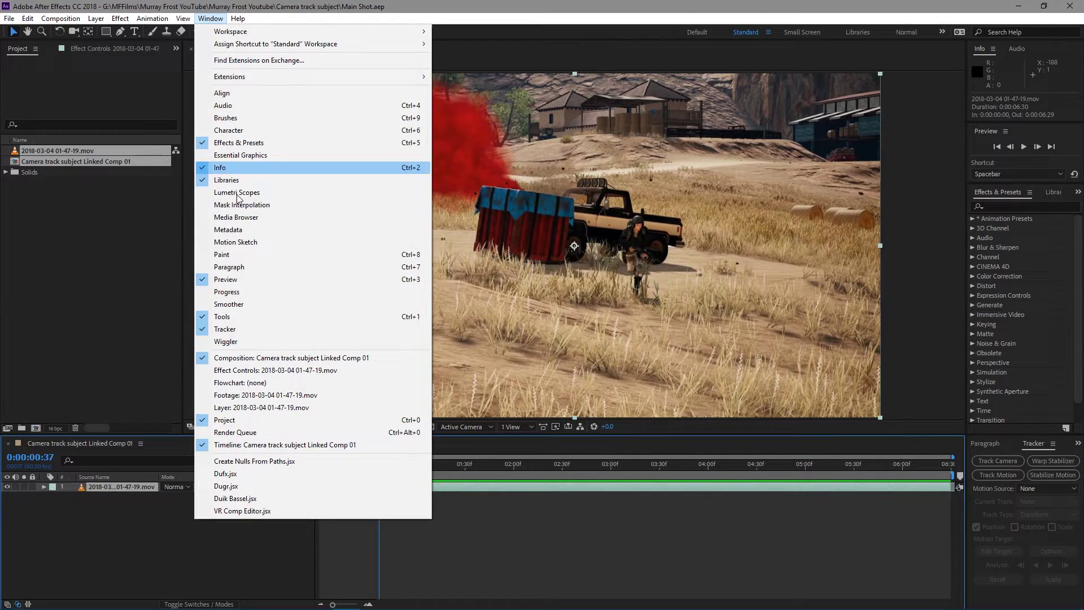
pyautogui.click(231, 331)
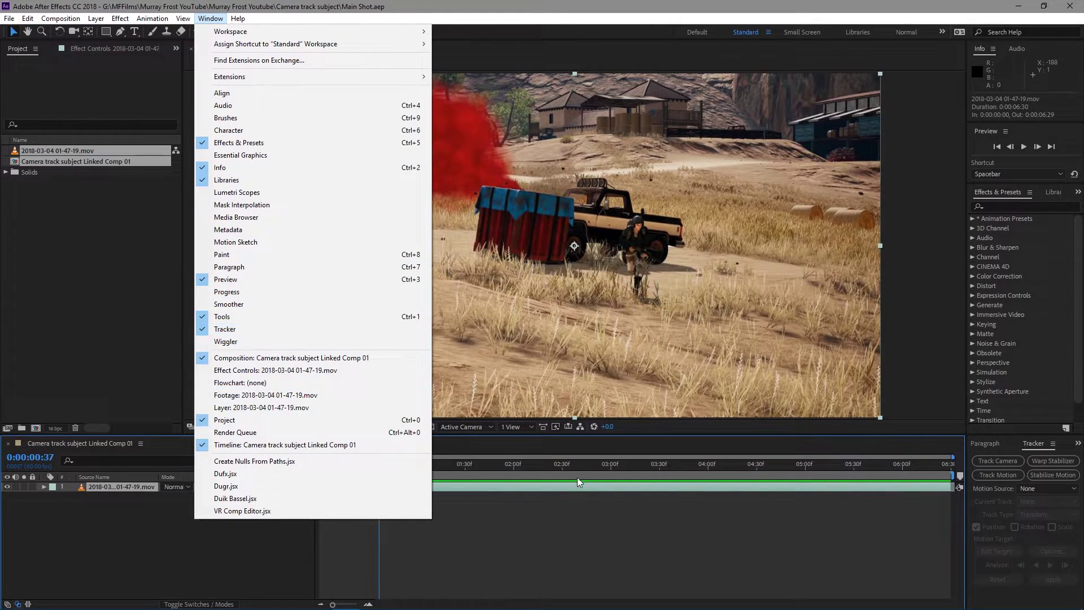
pyautogui.click(869, 576)
pyautogui.click(909, 484)
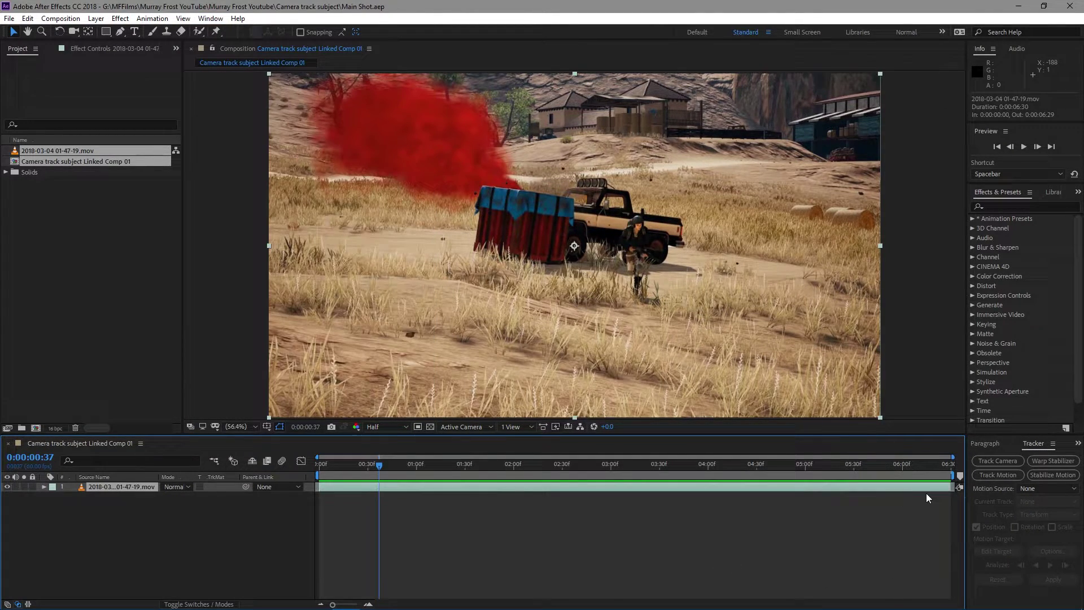
pyautogui.click(997, 475)
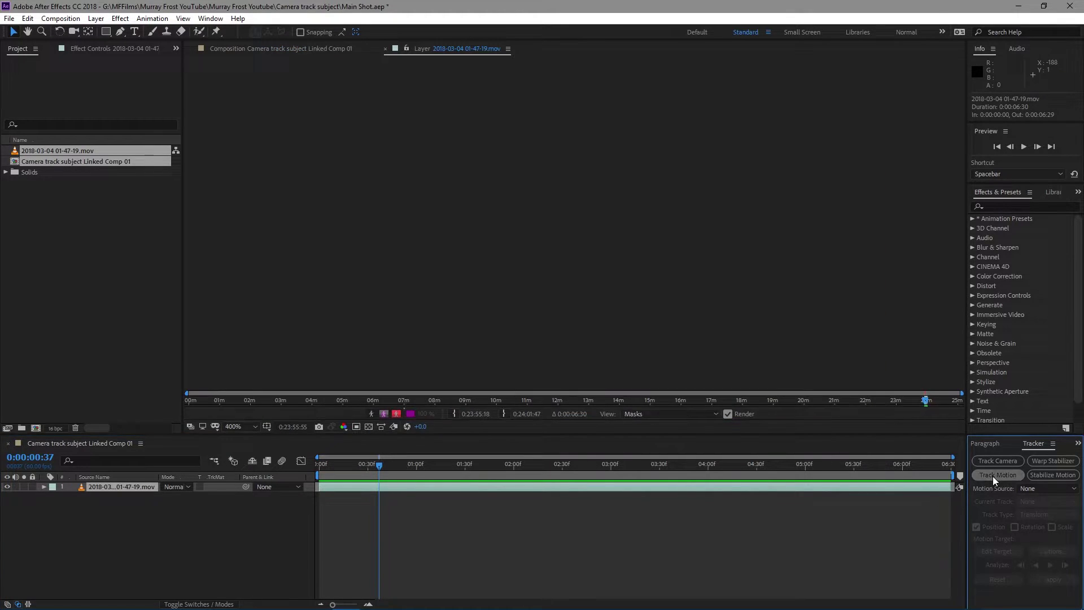
# - Place Track Point 1 on the soldier's head with an enlarged search area at the first frame
pyautogui.press(',')
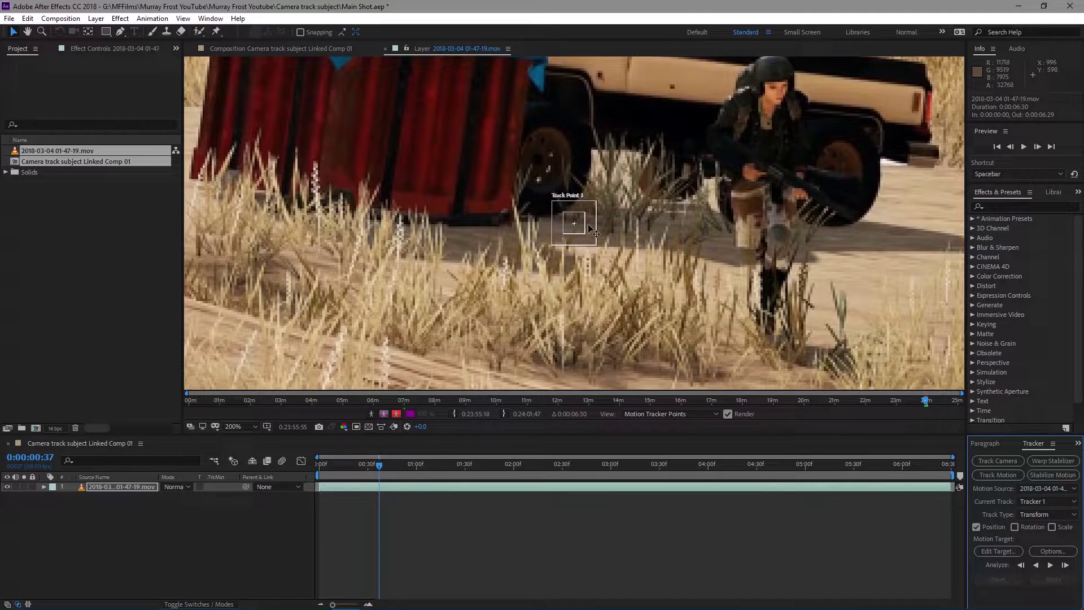
pyautogui.moveTo(581, 228); pyautogui.dragTo(786, 87)
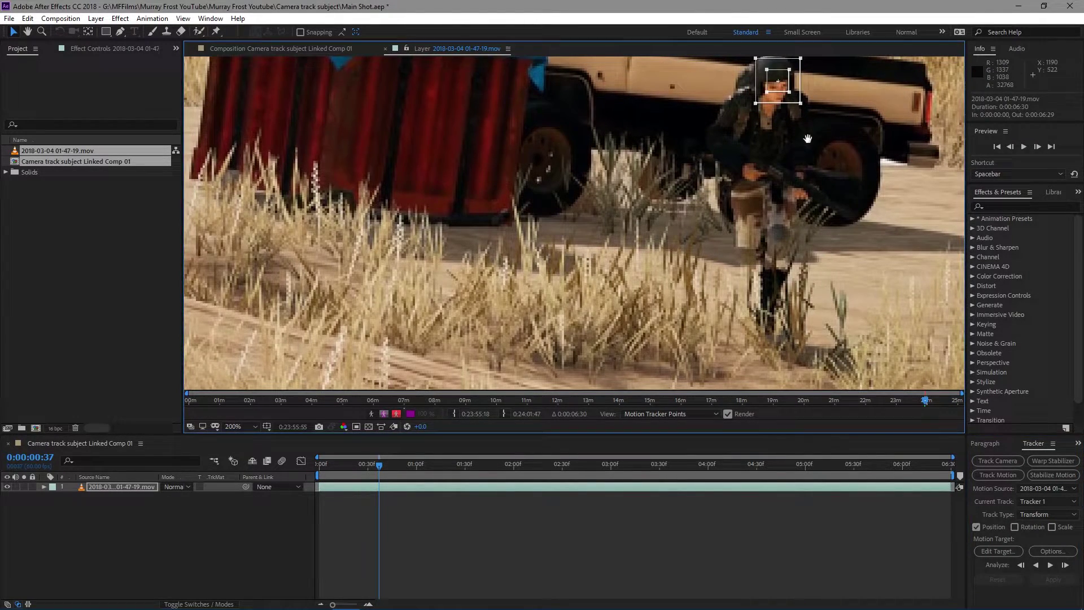
pyautogui.moveTo(783, 137); pyautogui.dragTo(705, 242)
pyautogui.scroll(3, 718, 208)
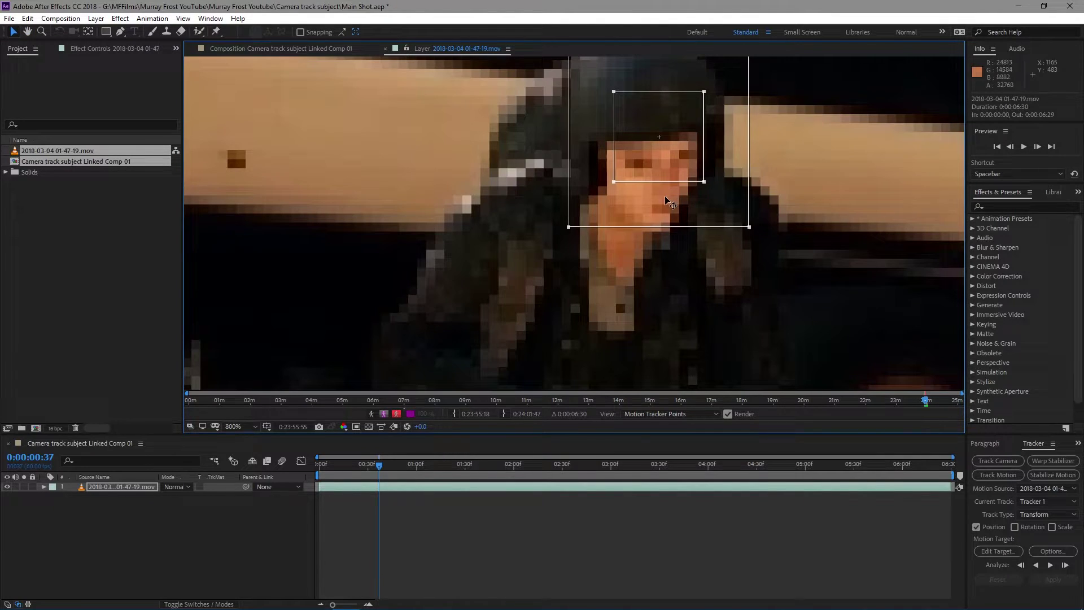
pyautogui.moveTo(749, 227); pyautogui.dragTo(756, 236)
pyautogui.scroll(-1, 542, 335)
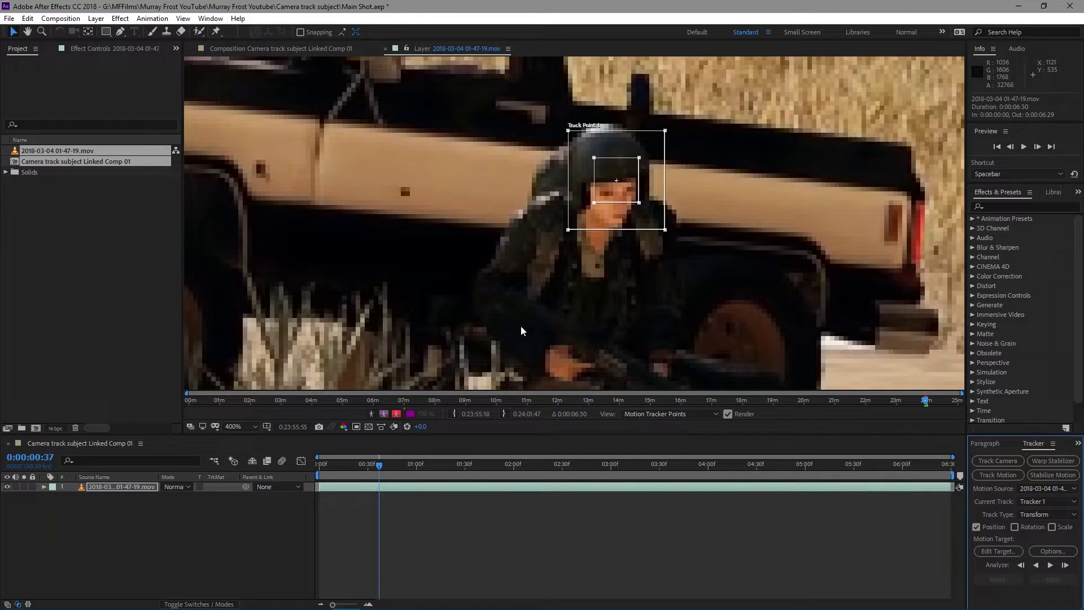
pyautogui.press('Home')
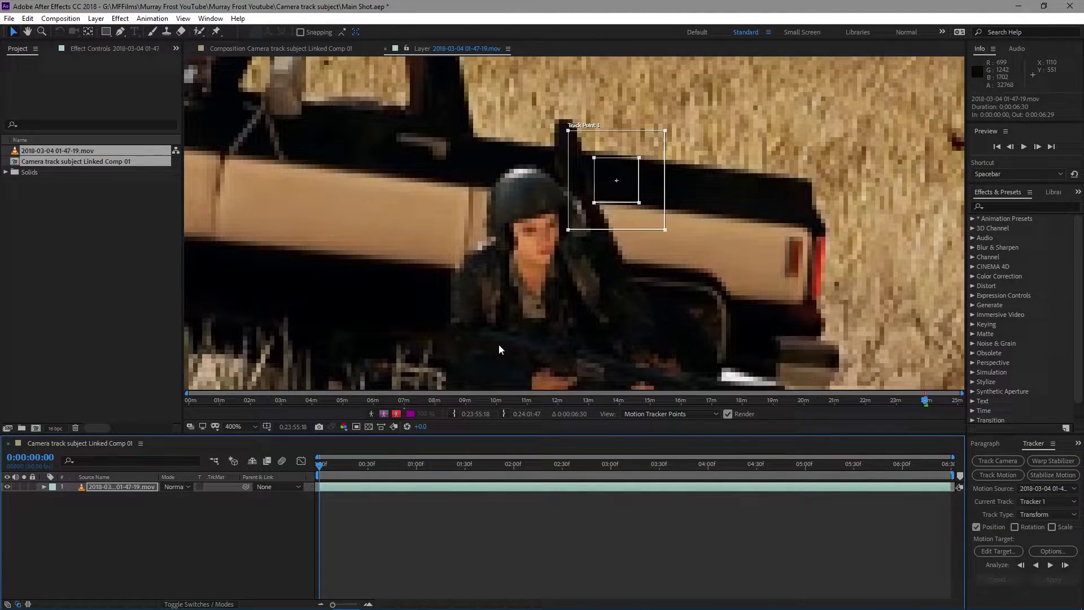
pyautogui.moveTo(632, 199); pyautogui.dragTo(555, 238)
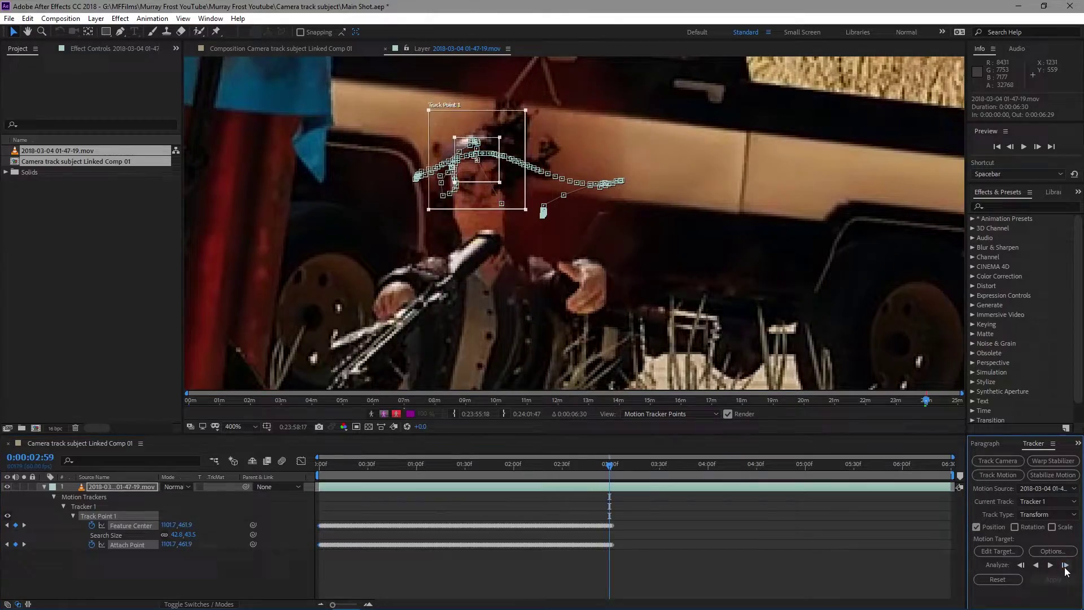
# - Analyse the head track frame by frame near 3 seconds, then resume forward analysis
pyautogui.click(1050, 567)
pyautogui.click(1065, 565)
pyautogui.click(1065, 566)
pyautogui.click(1066, 565)
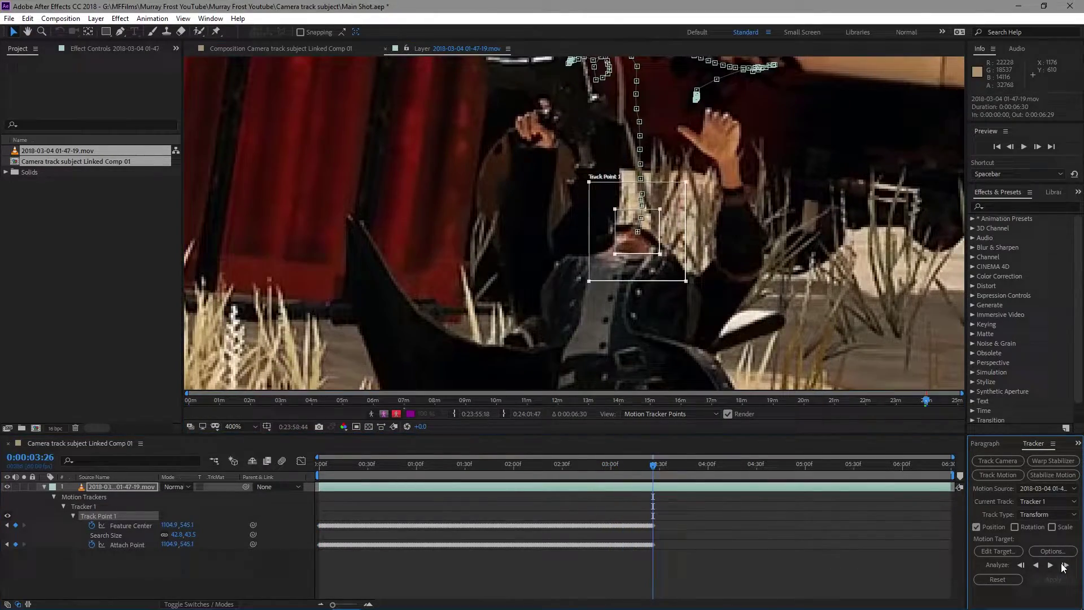
pyautogui.click(1065, 565)
pyautogui.click(1065, 565)
pyautogui.click(1065, 565)
pyautogui.click(1065, 565)
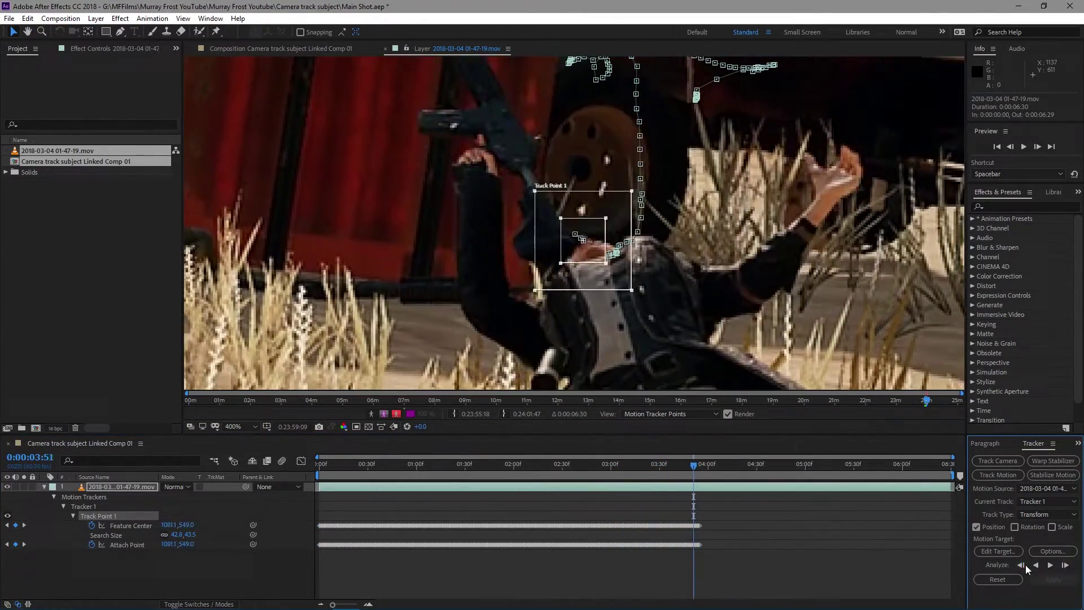
pyautogui.click(1050, 565)
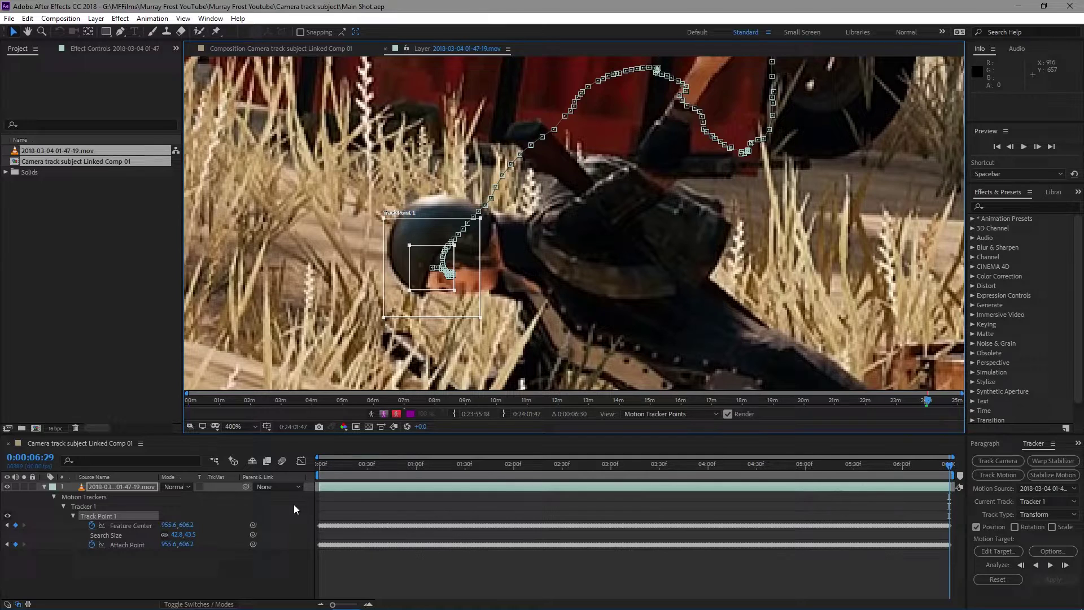
# - Add a null object and apply the tracked X and Y motion to Null 2
pyautogui.rightClick(271, 558)
pyautogui.moveTo(350, 435)
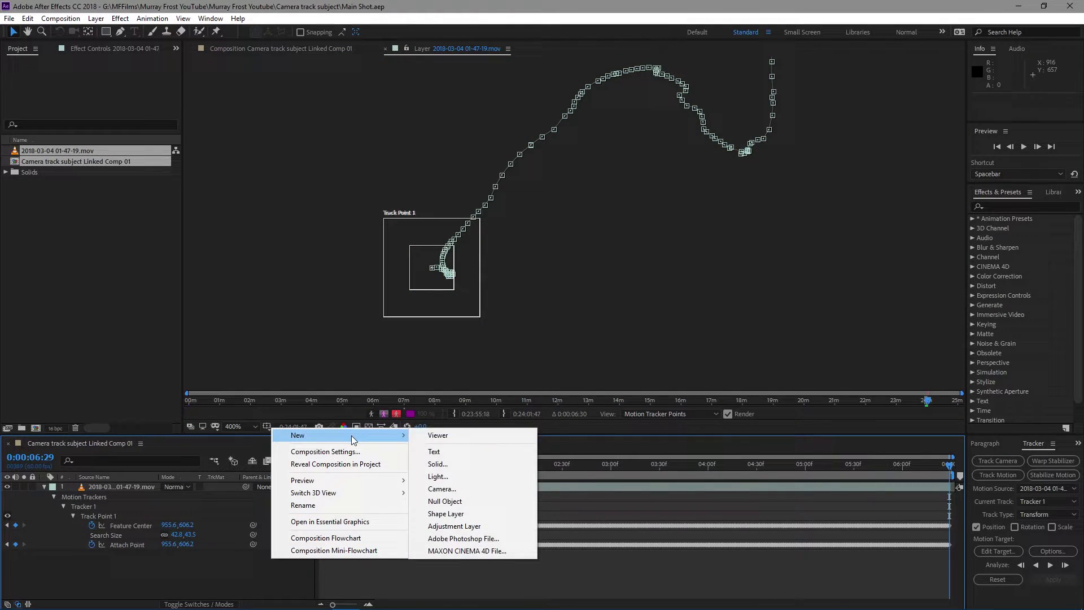
pyautogui.click(442, 499)
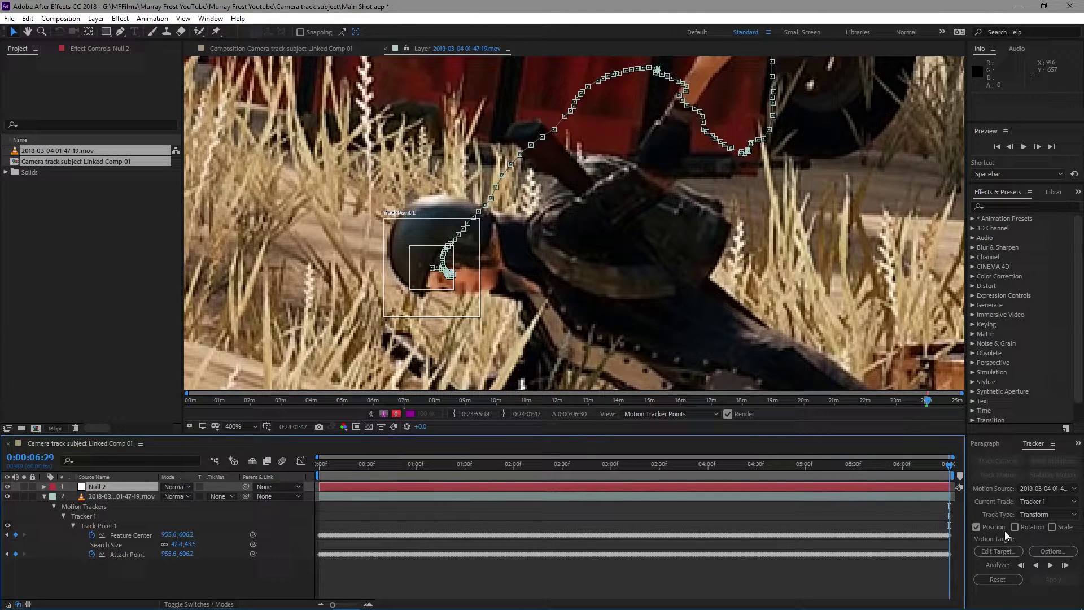
pyautogui.click(157, 496)
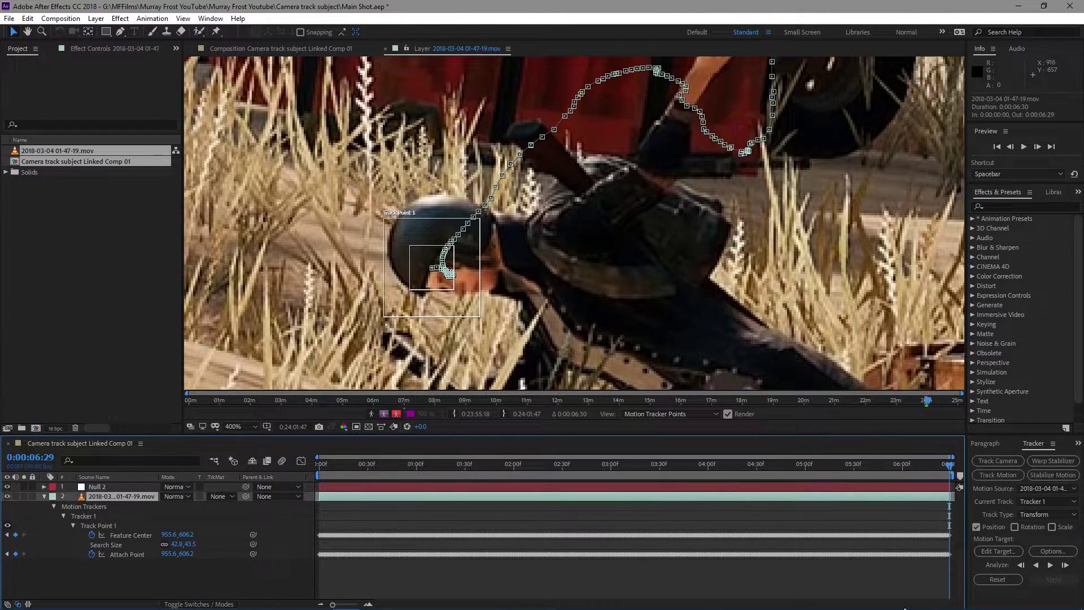
pyautogui.click(1013, 550)
pyautogui.click(547, 293)
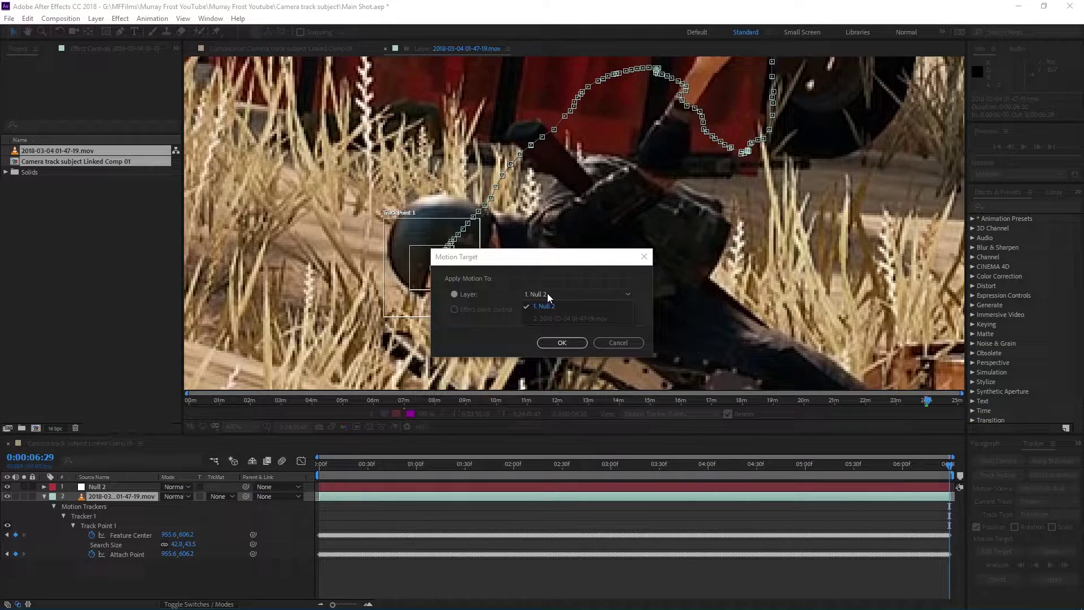
pyautogui.click(540, 280)
pyautogui.press('Return')
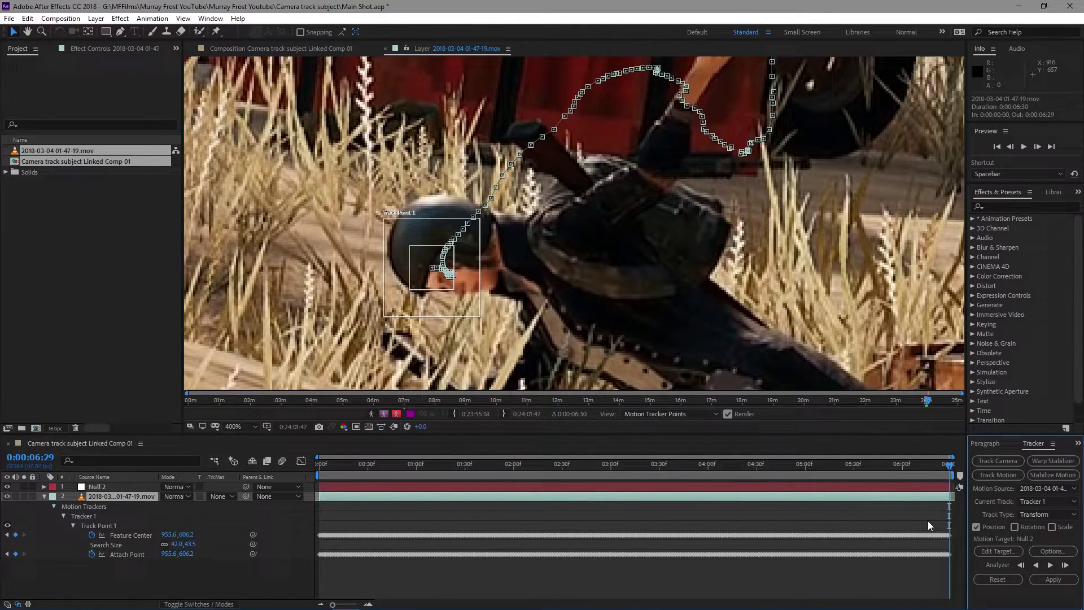
pyautogui.click(1053, 579)
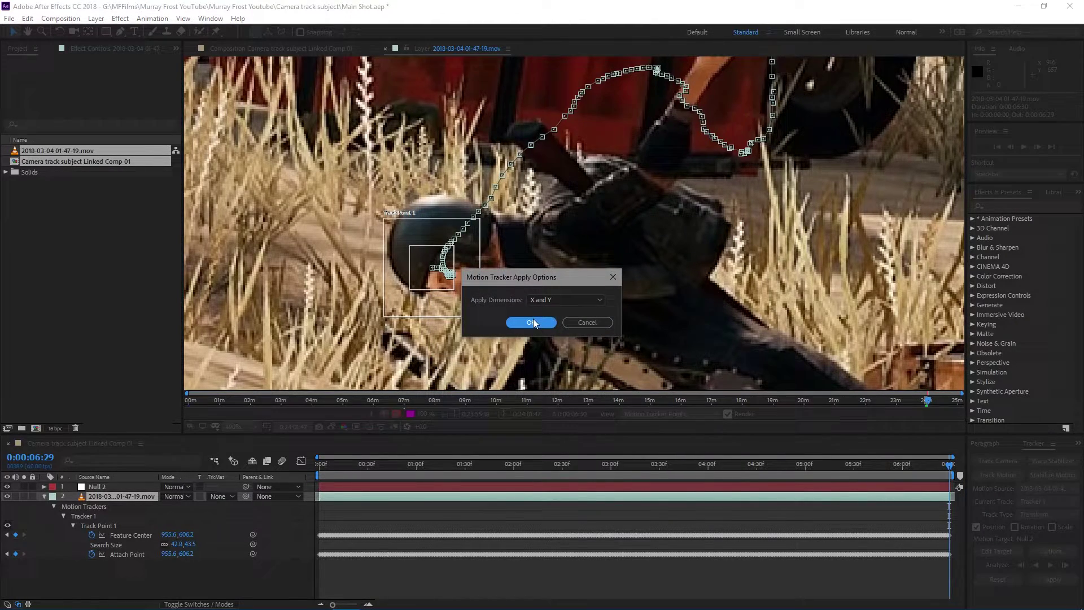
pyautogui.click(533, 318)
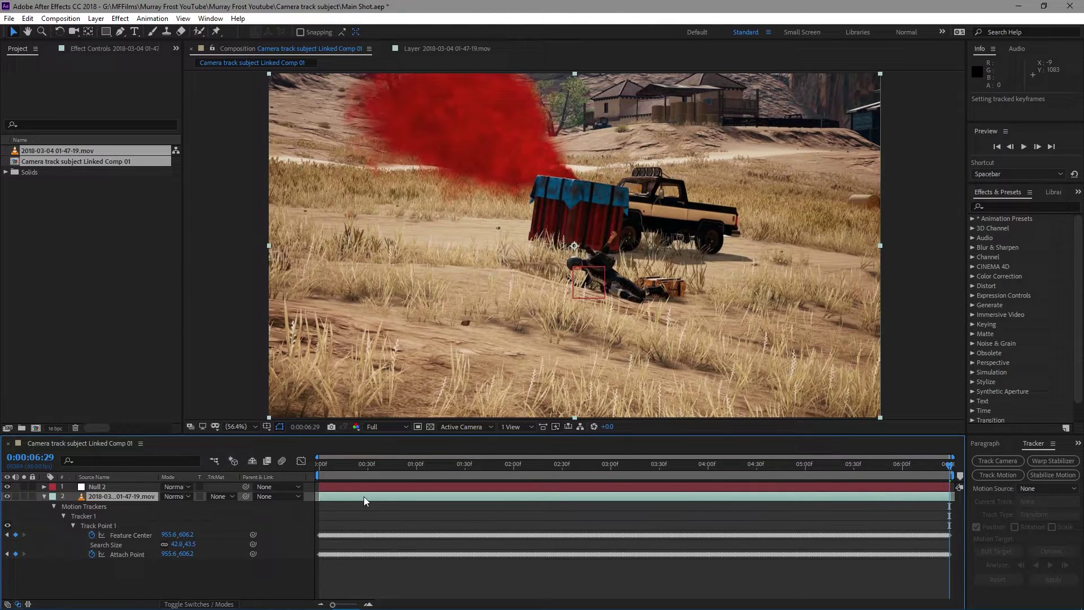
# - Preview Null 2 following the head, reveal its Position keyframes, and expose the footage's Anchor Point
pyautogui.click(361, 486)
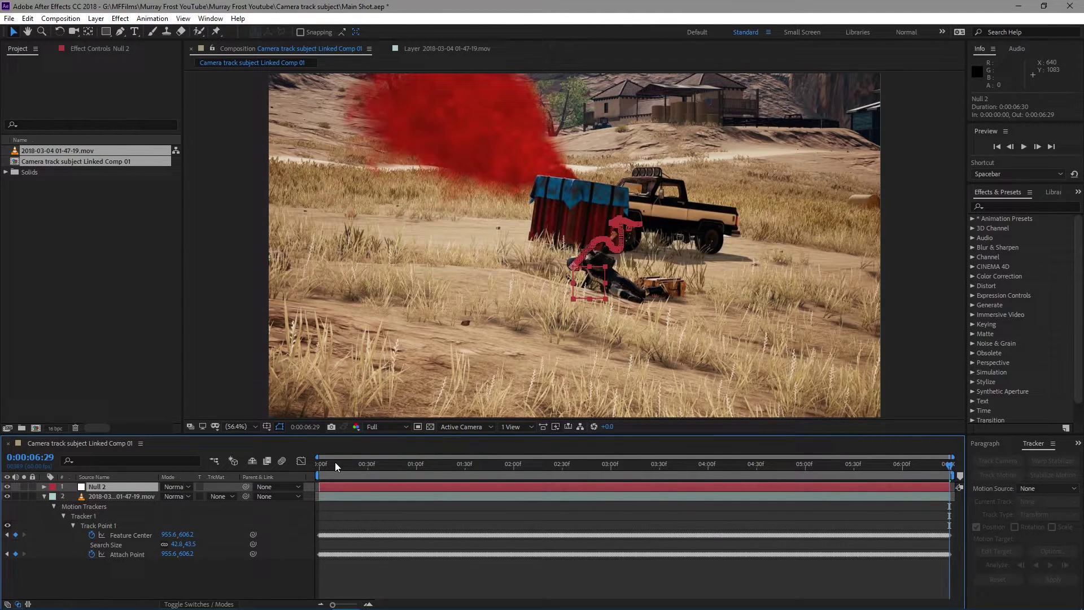
pyautogui.moveTo(335, 464); pyautogui.dragTo(595, 470)
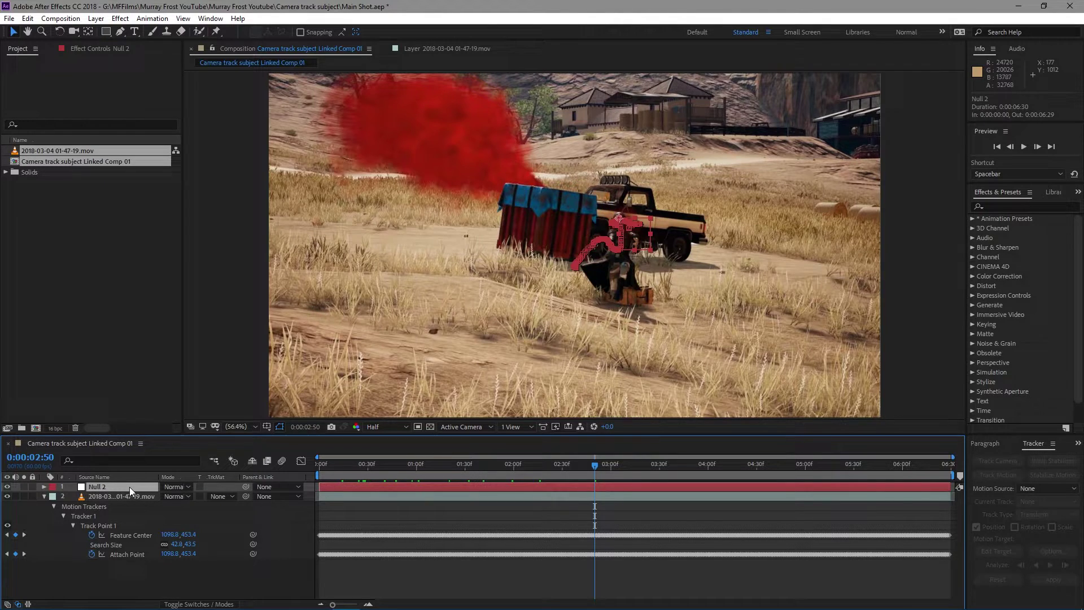
pyautogui.press('u')
pyautogui.click(116, 504)
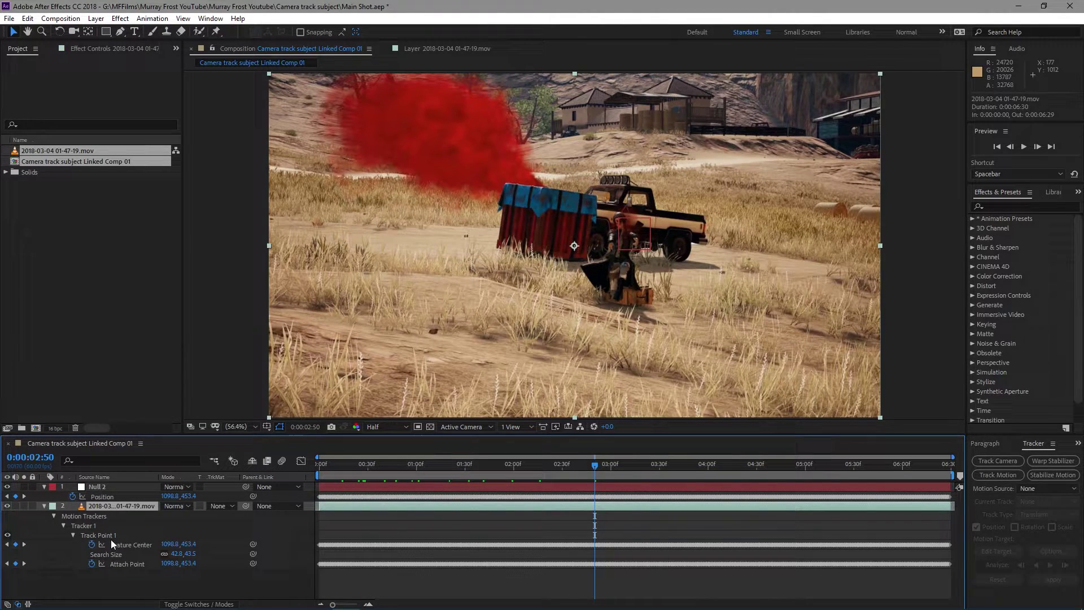
pyautogui.click(45, 505)
pyautogui.click(44, 505)
pyautogui.click(54, 535)
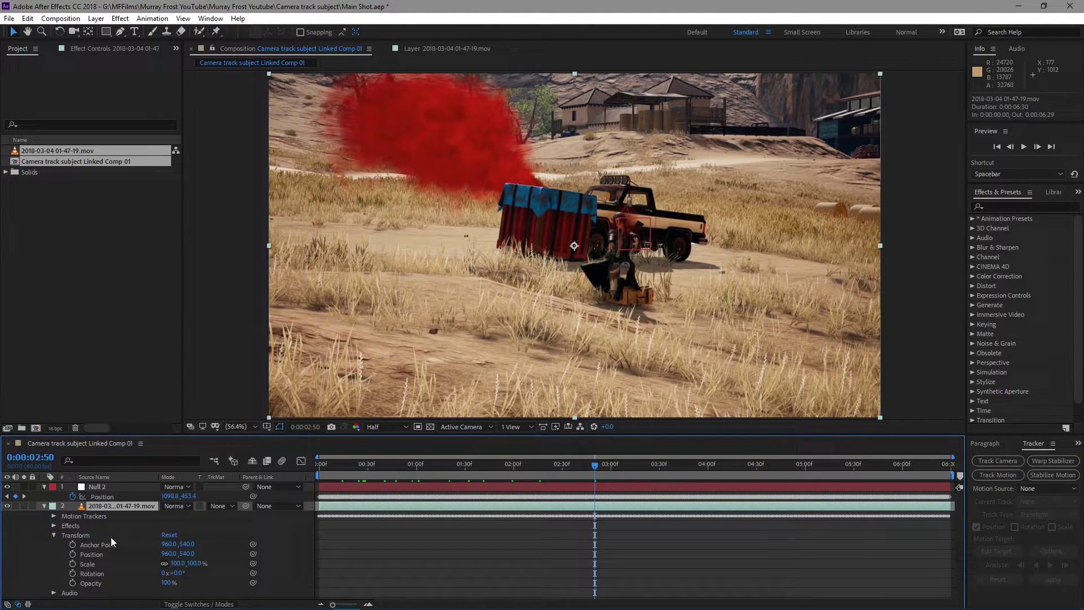
pyautogui.click(95, 546)
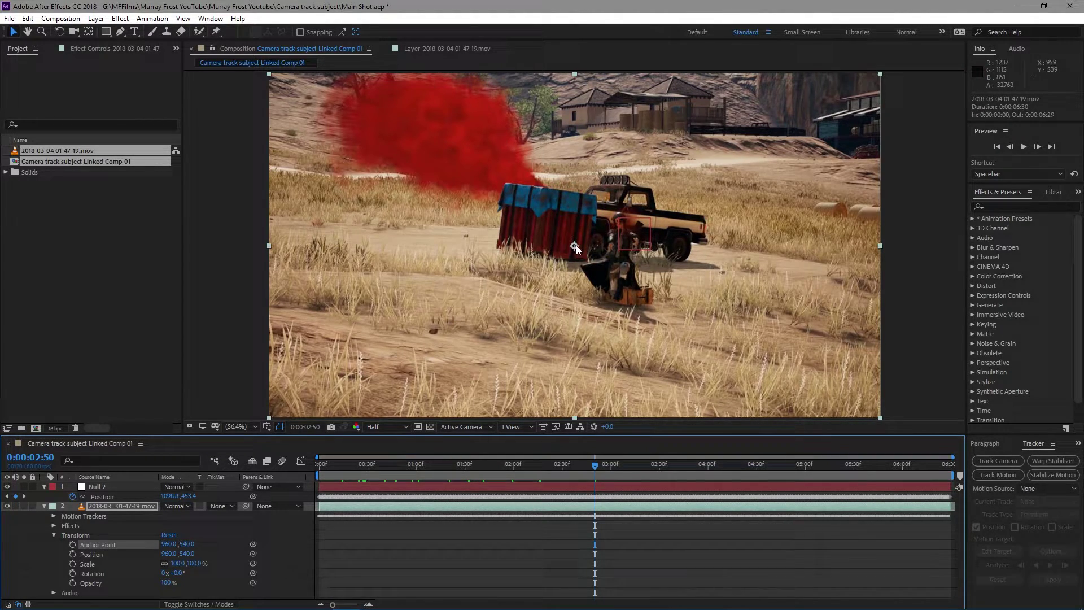
# - Add and then remove an expression on the footage layer's Anchor Point
pyautogui.click(382, 488)
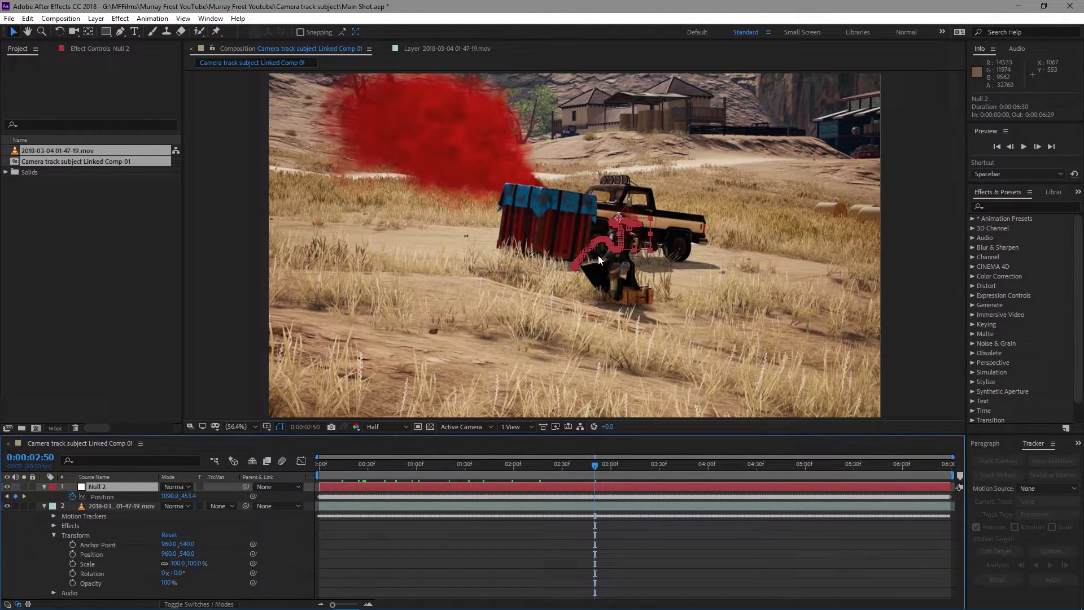
pyautogui.click(492, 507)
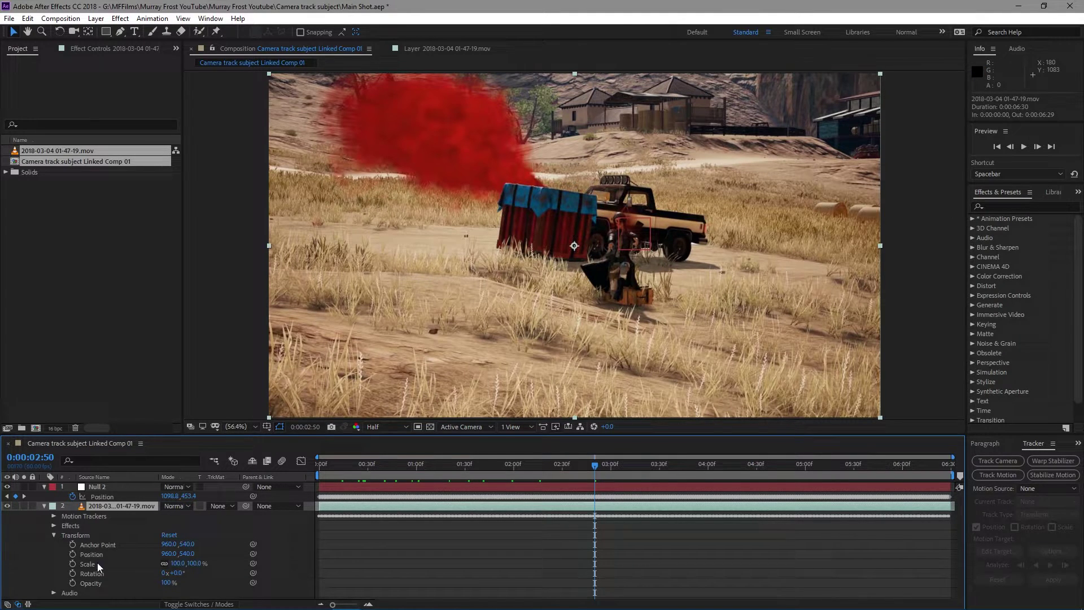
pyautogui.keyDown('alt'); pyautogui.click(73, 544); pyautogui.keyUp('alt')
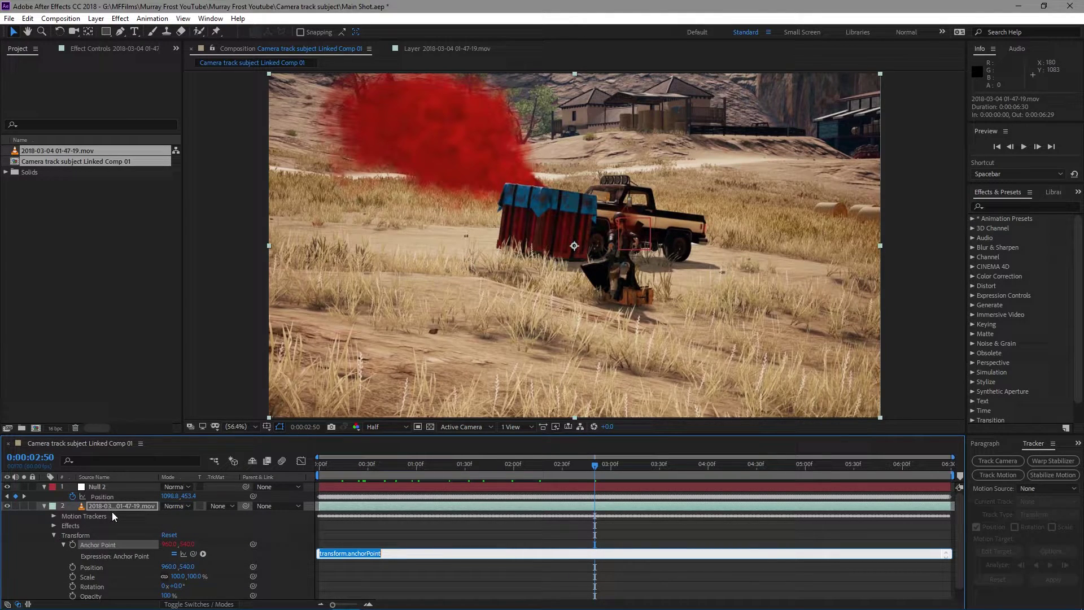
pyautogui.press('BackSpace')
pyautogui.click(177, 526)
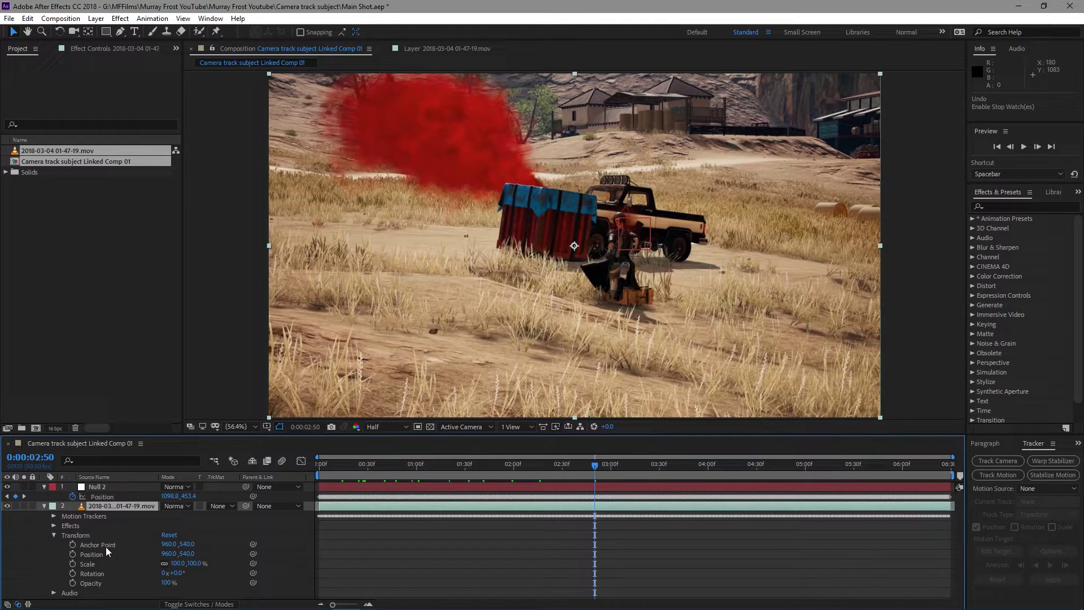
# - Select Null 2's 390 Position keyframes at 0:00:00:00, then target the footage's Anchor Point
pyautogui.click(101, 496)
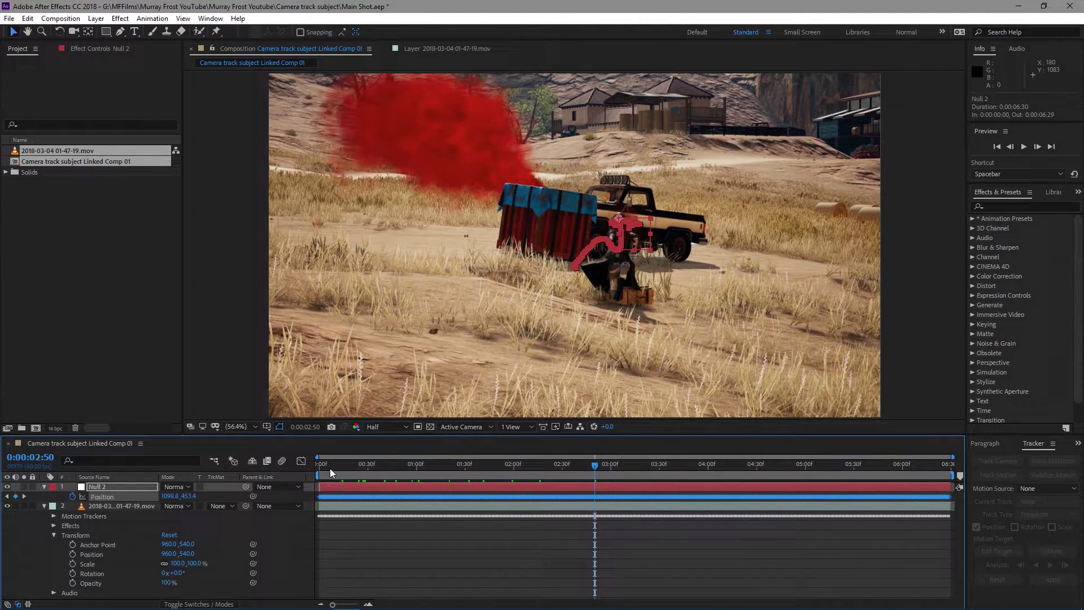
pyautogui.moveTo(329, 468); pyautogui.dragTo(306, 467)
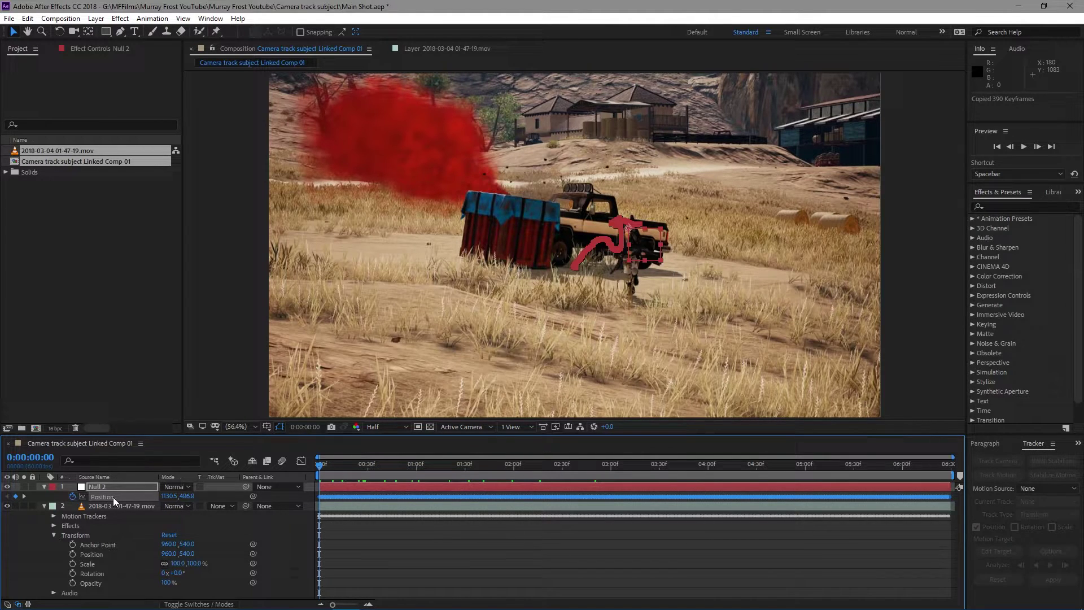
pyautogui.click(96, 545)
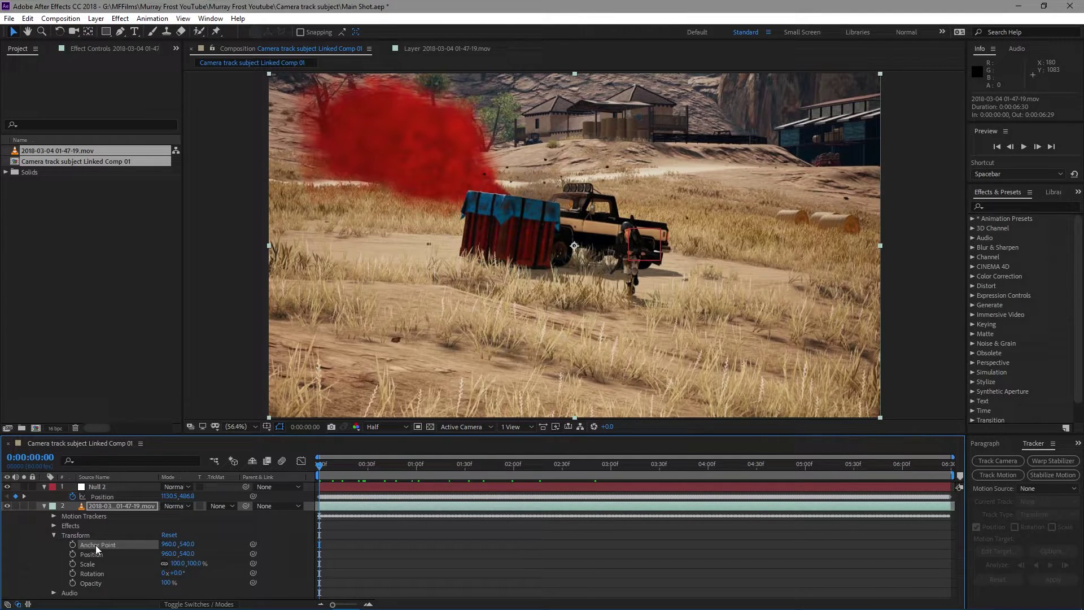
# - Paste the tracked keyframes into the footage's Anchor Point and preview at Third resolution
pyautogui.hotkey('ctrl', 'v')
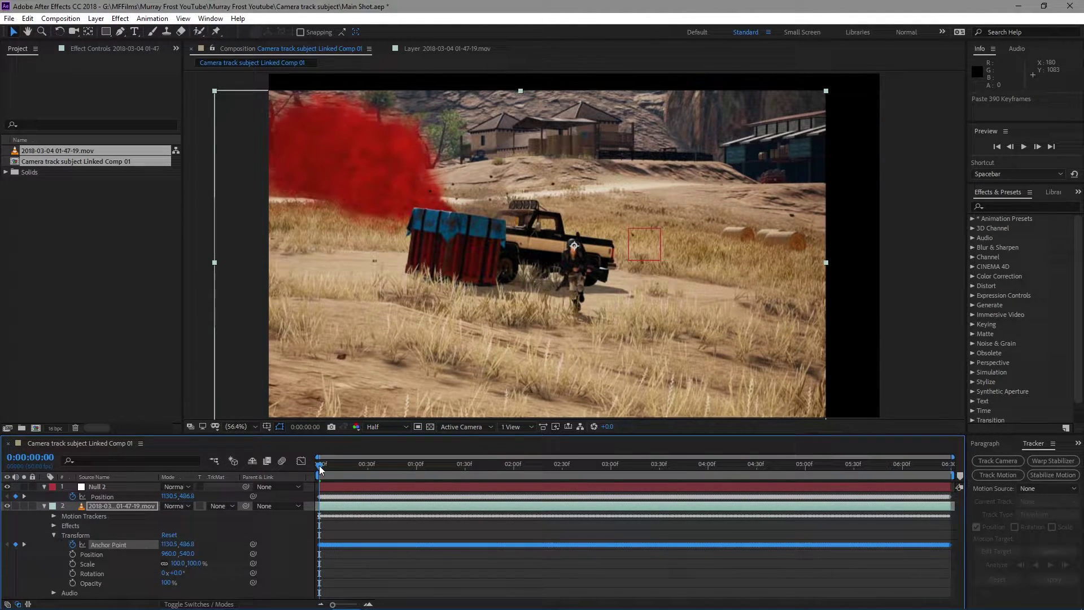
pyautogui.press('space')
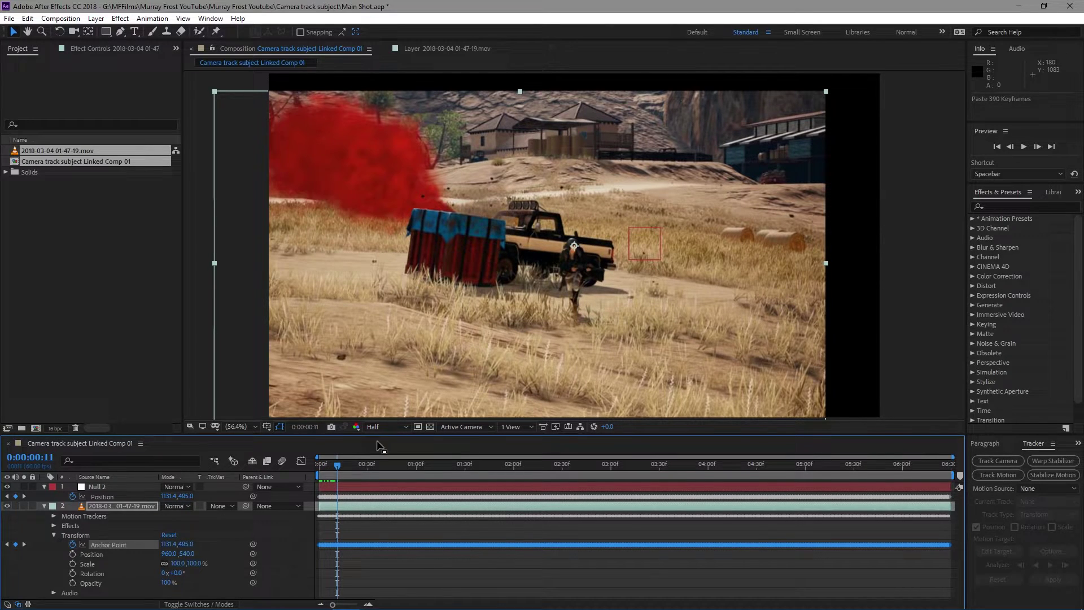
pyautogui.click(387, 428)
pyautogui.click(390, 479)
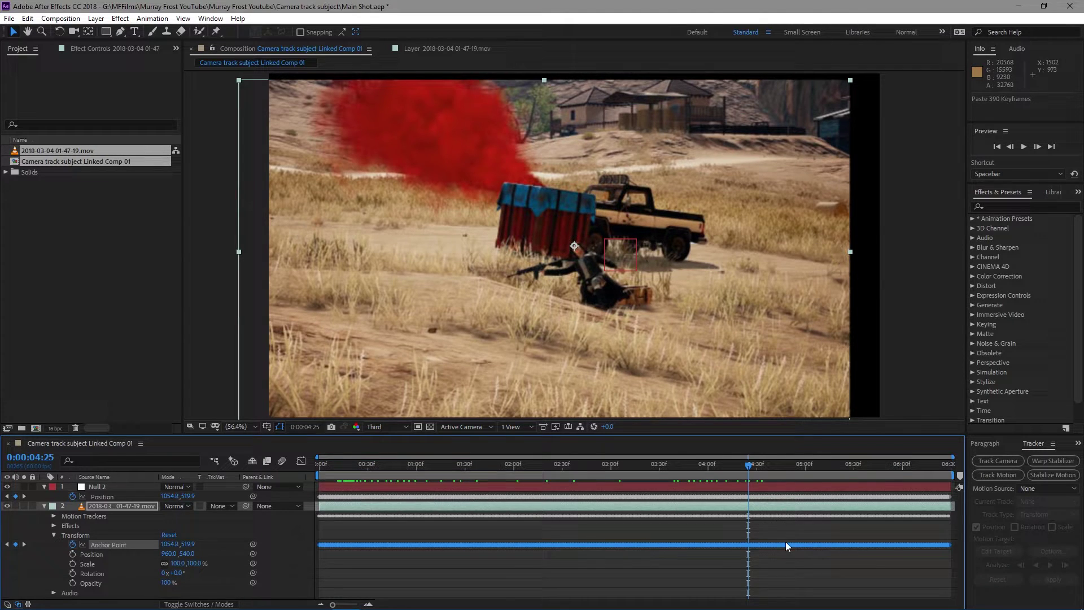
# - Scale the footage layer up from 185% to 201% so no black borders show
pyautogui.click(500, 465)
pyautogui.press('Delete')
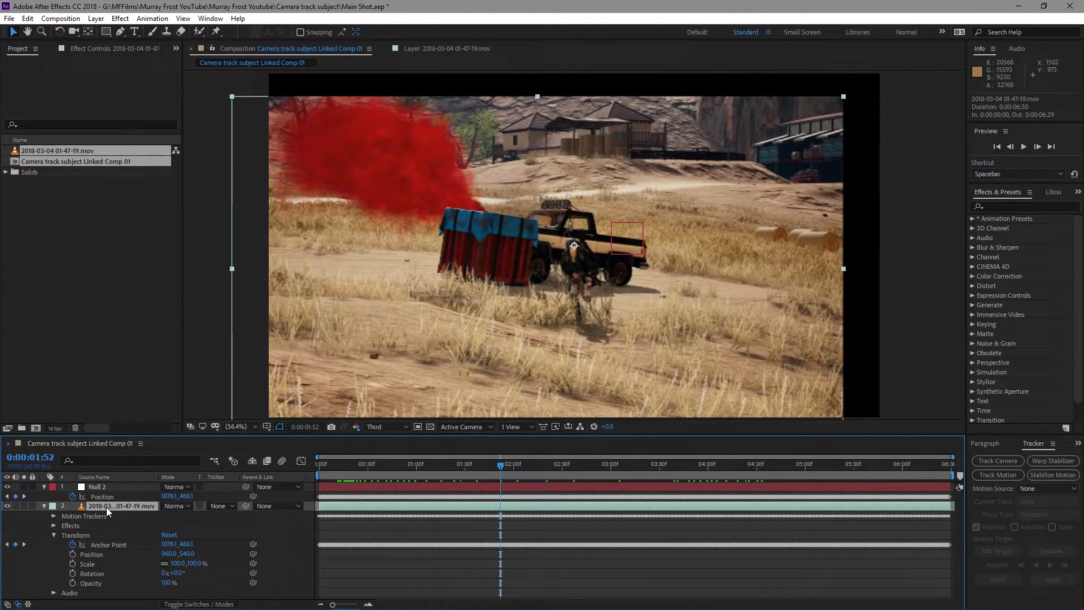
pyautogui.press('s')
pyautogui.moveTo(176, 515); pyautogui.dragTo(283, 508)
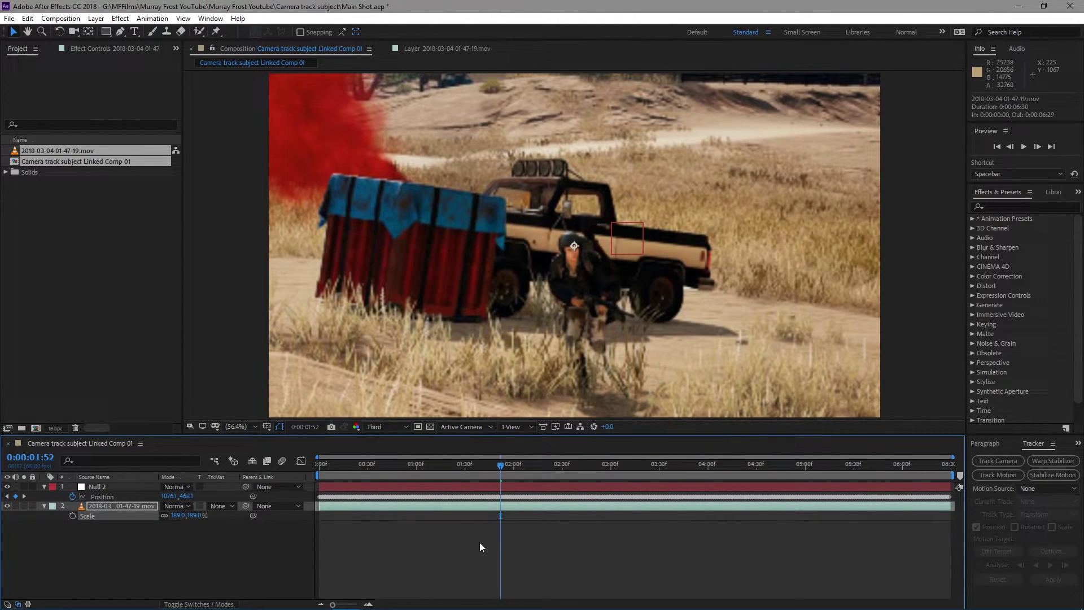
pyautogui.moveTo(172, 518); pyautogui.dragTo(206, 523)
# - Set preview resolution back to Half and scrub through frames to check for borders
pyautogui.click(384, 427)
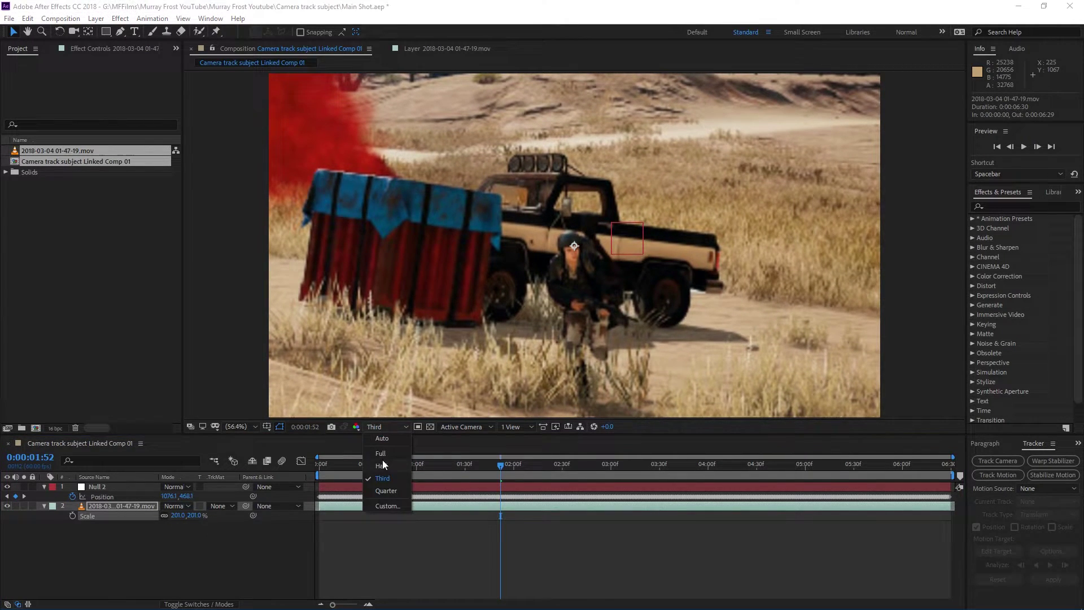
pyautogui.click(381, 460)
pyautogui.moveTo(341, 467); pyautogui.dragTo(740, 472)
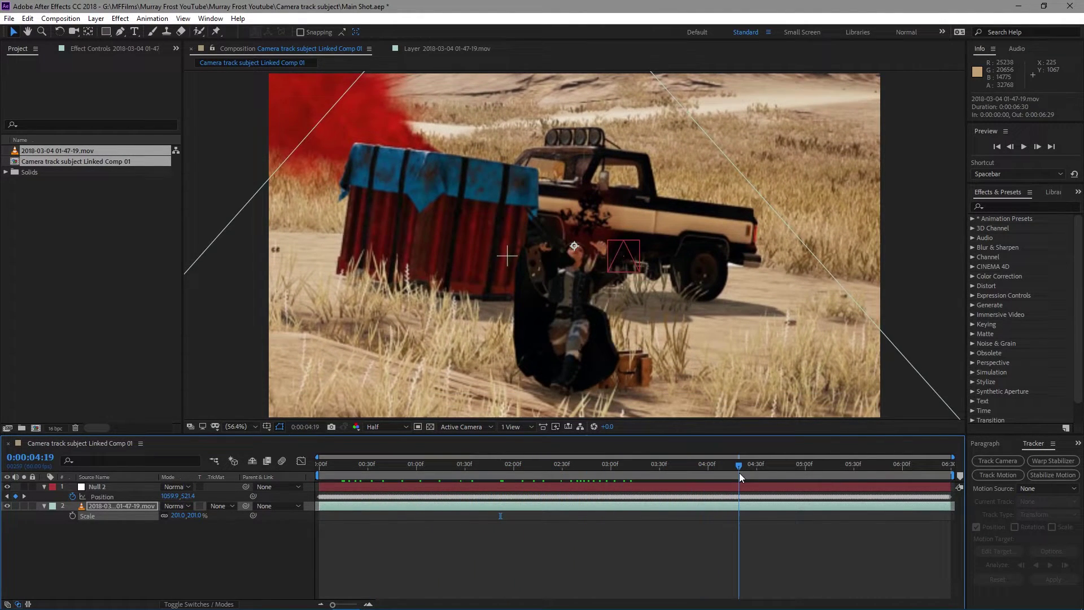
pyautogui.moveTo(354, 465); pyautogui.dragTo(373, 471)
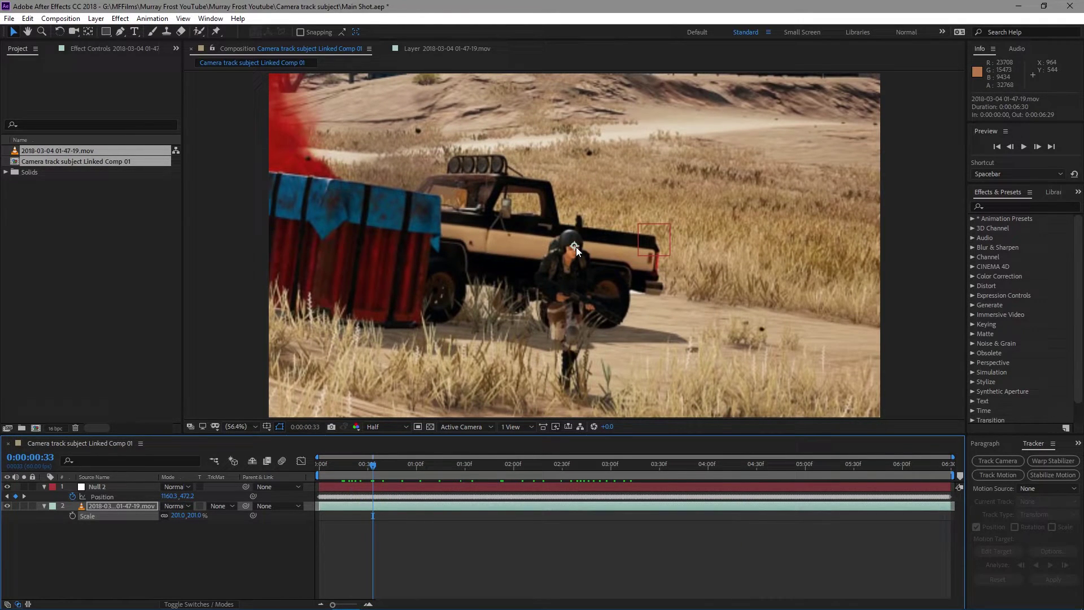